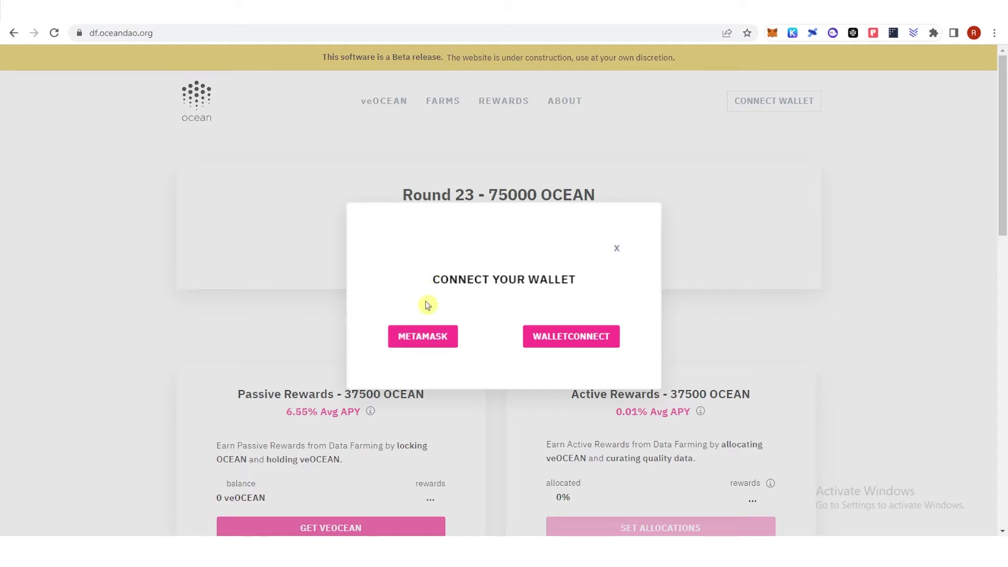
# Choose MetaMask to connect the wallet and show the personal APY figures.
pyautogui.click(423, 336)
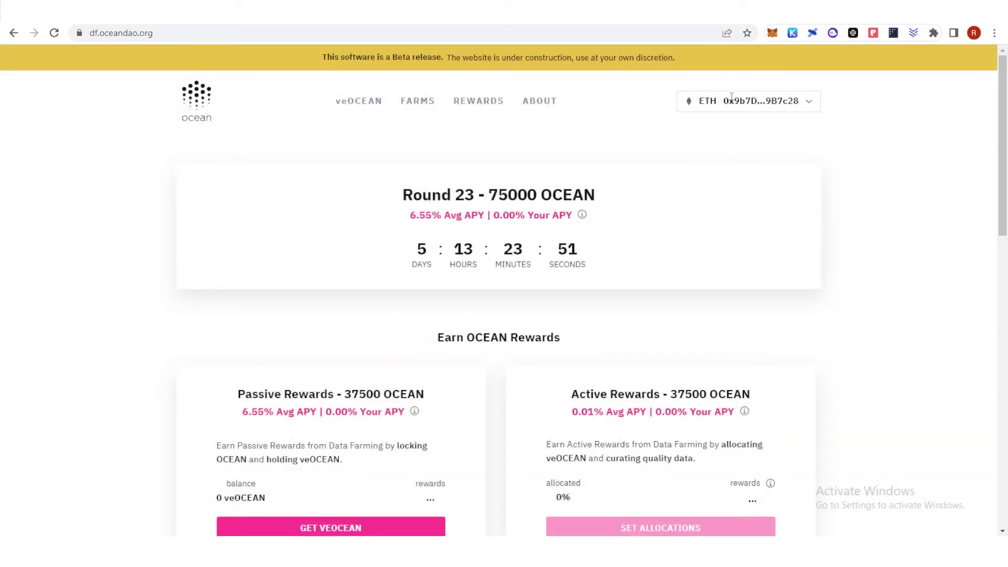
# Check the connected wallet's menu, then open the GET VEOCEAN lock page.
pyautogui.click(809, 101)
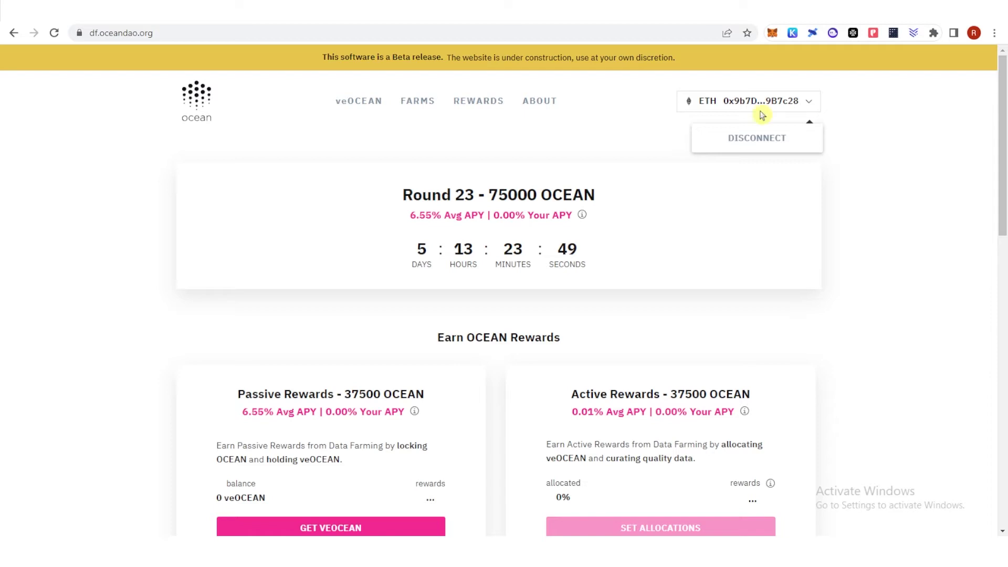
pyautogui.click(656, 140)
pyautogui.scroll(-1, 655, 140)
pyautogui.scroll(-1, 371, 426)
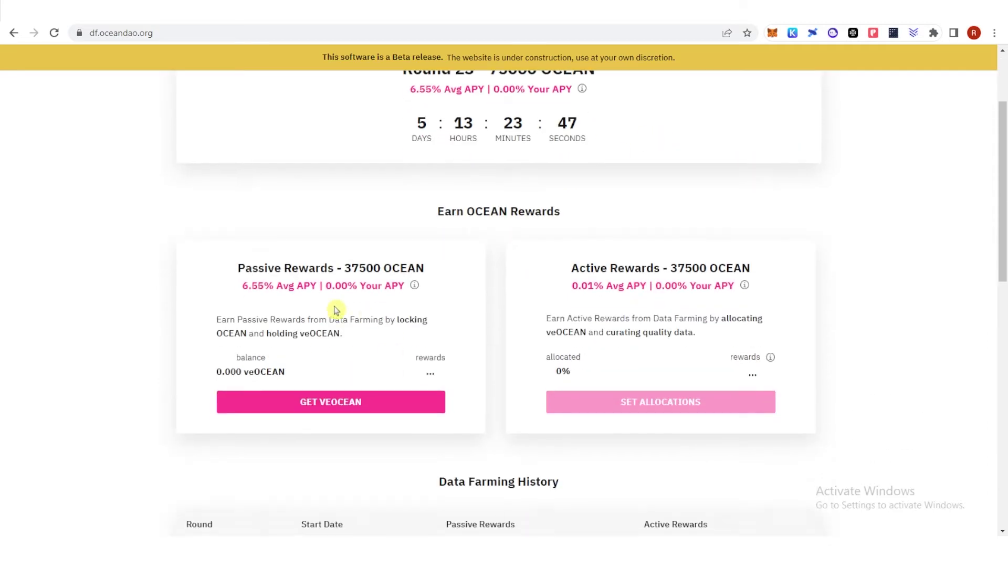
pyautogui.click(329, 403)
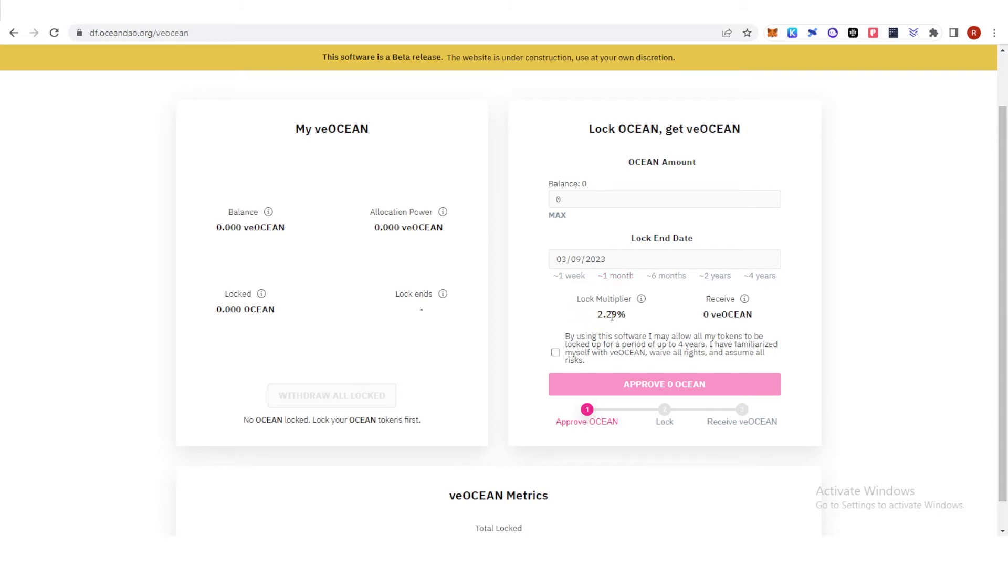
# Try the ~6 months, ~4 years and ~1 month presets, ending on ~1 week (02/16/2023).
pyautogui.click(667, 276)
pyautogui.click(715, 275)
pyautogui.click(762, 276)
pyautogui.click(616, 277)
pyautogui.click(569, 275)
# Tick the lock-up risk disclaimer, then briefly highlight the Balance figure.
pyautogui.click(555, 351)
pyautogui.moveTo(225, 207); pyautogui.dragTo(273, 228)
pyautogui.click(347, 220)
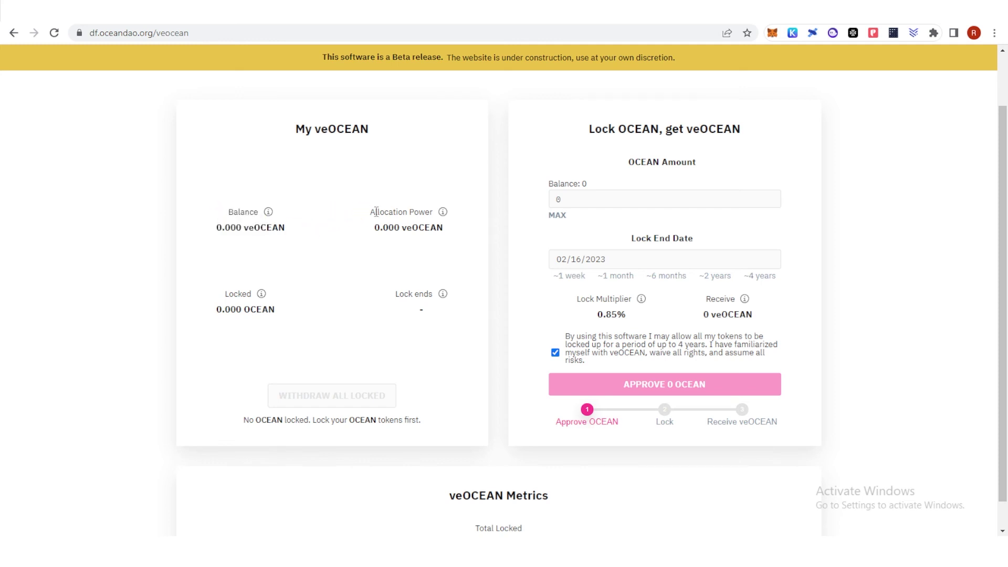